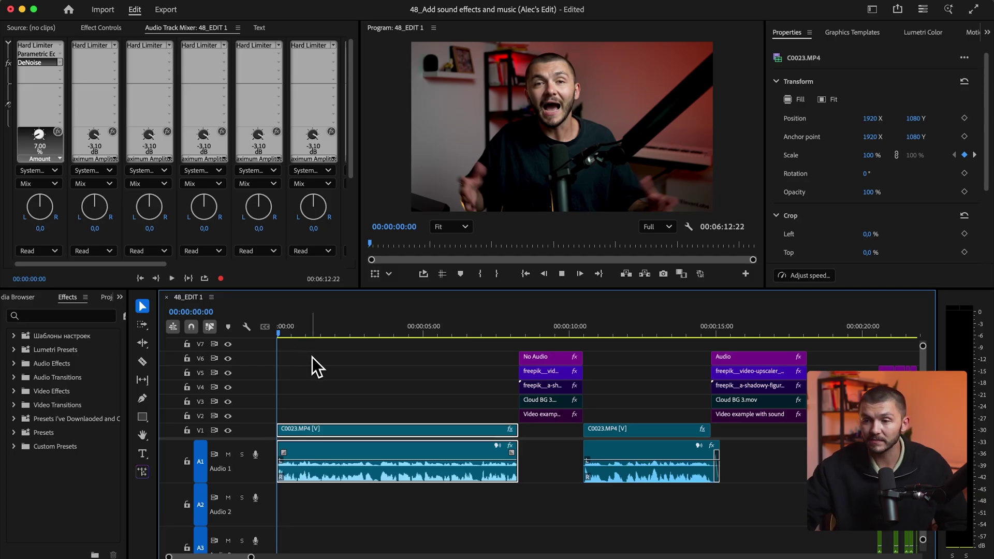
# Step: Review the edit, then check the ElevenLabs prompt keywords: dynamic, tech intro, arpeggiator
pyautogui.press('space')
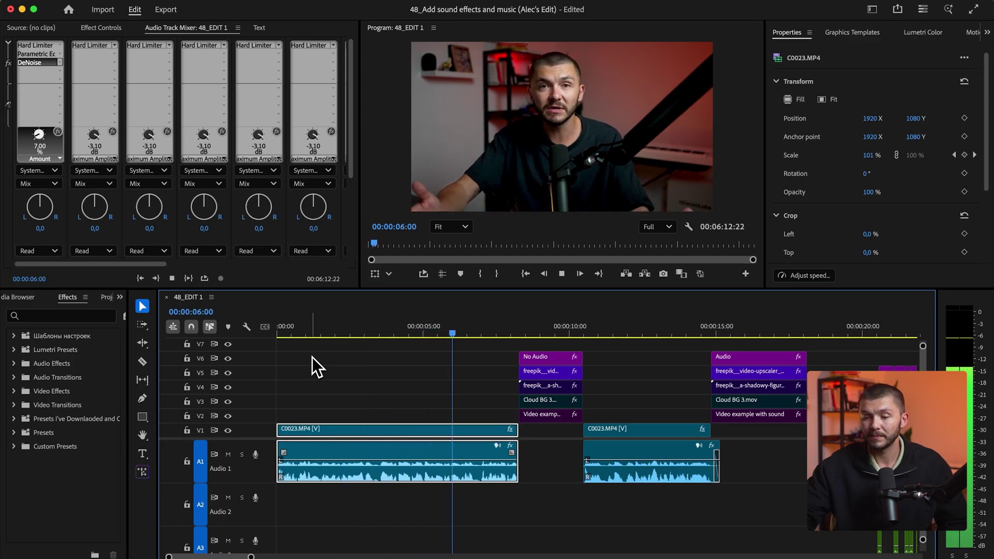
pyautogui.press('space')
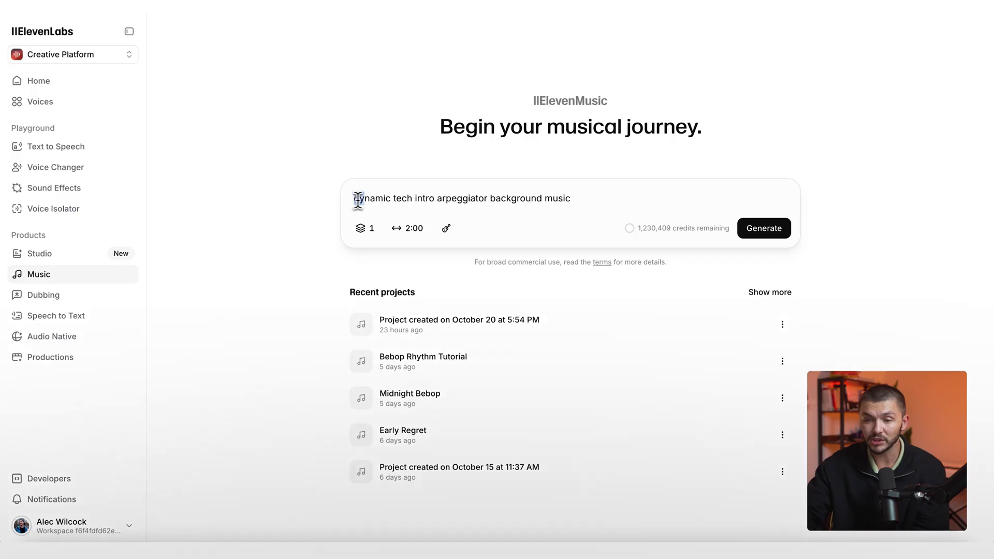
pyautogui.moveTo(354, 199); pyautogui.dragTo(389, 199)
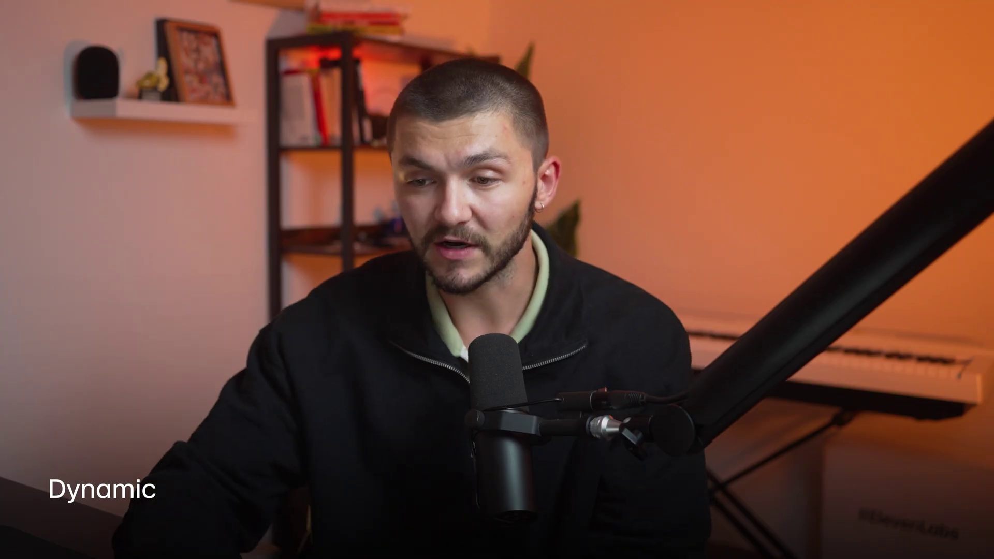
pyautogui.moveTo(393, 198); pyautogui.dragTo(433, 198)
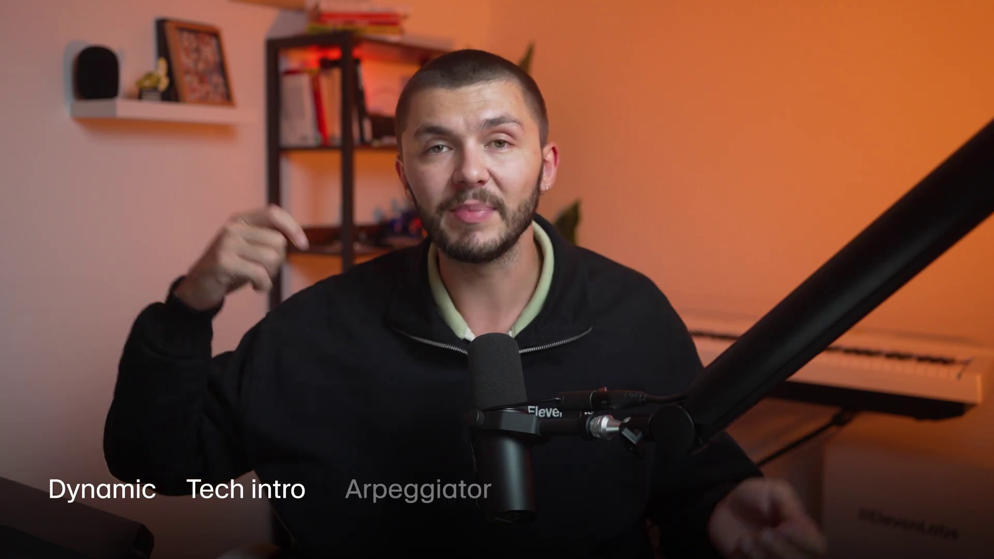
pyautogui.doubleClick(474, 198)
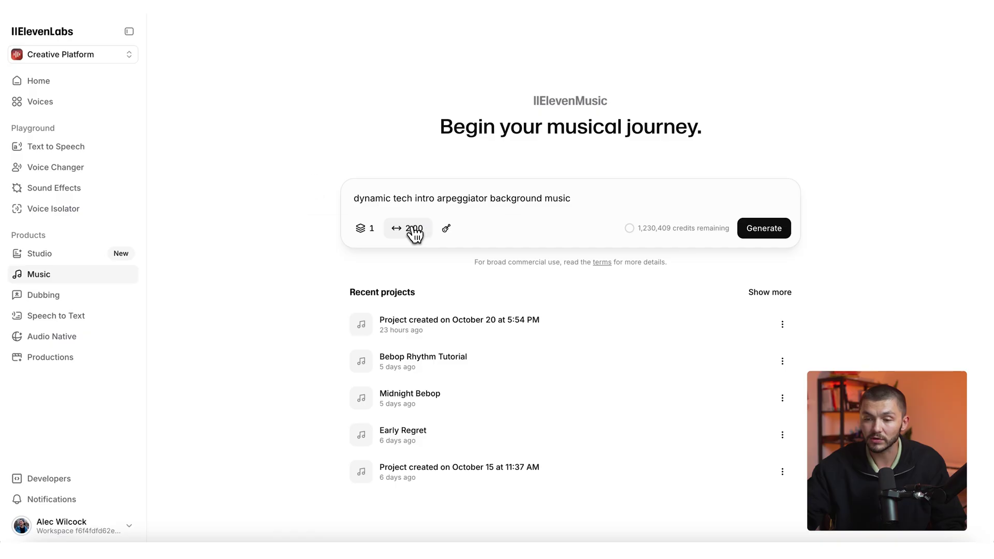
pyautogui.click(412, 232)
# Step: Set the ElevenLabs song duration to 30 seconds and keep a single variant
pyautogui.click(346, 193)
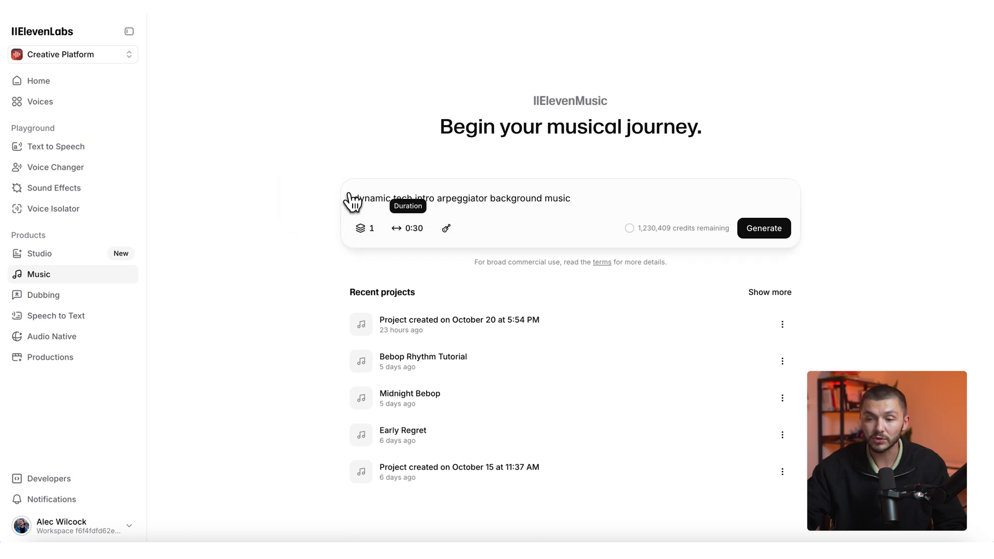
pyautogui.click(365, 229)
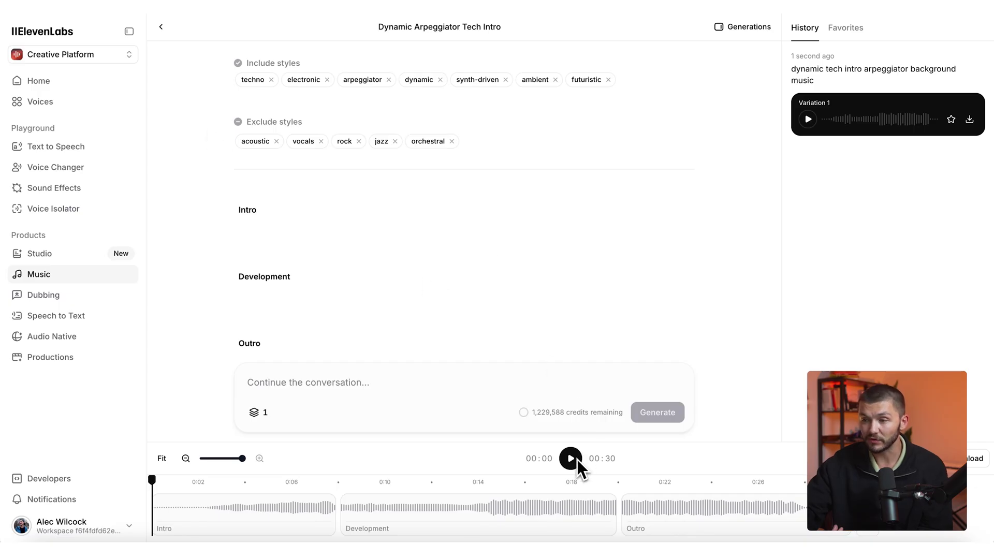
# Step: Audition the generated song and shorten its Development section to end around 0:18
pyautogui.moveTo(790, 69); pyautogui.dragTo(861, 70)
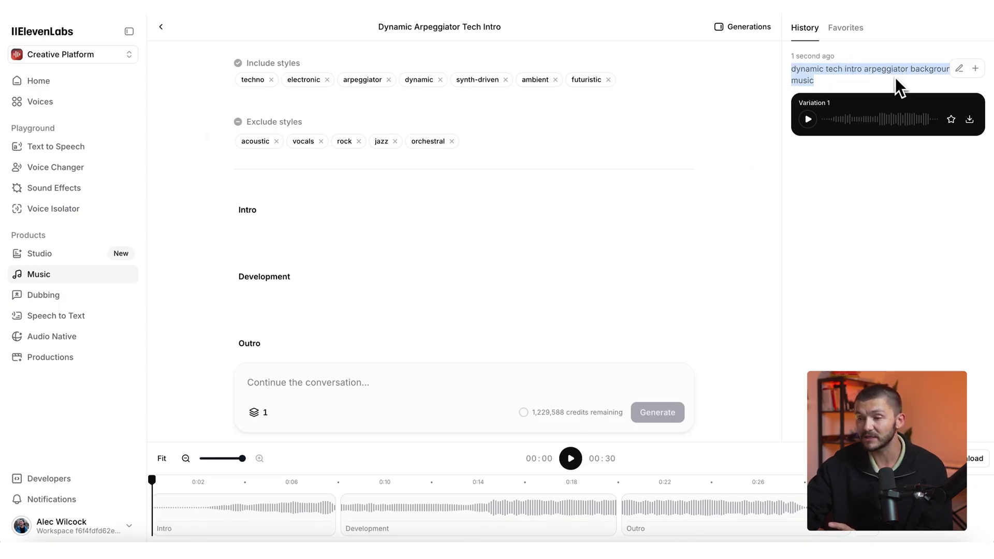
pyautogui.click(570, 458)
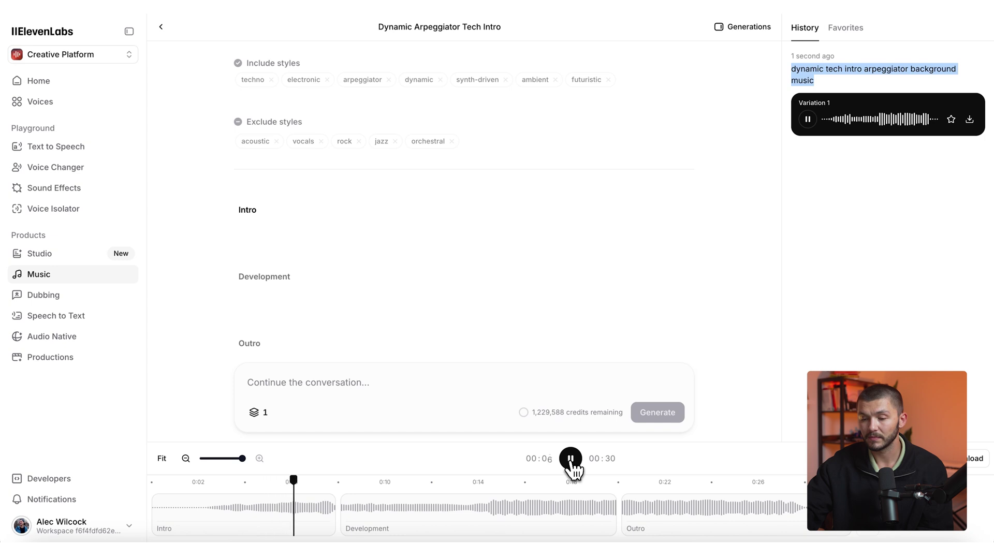
pyautogui.click(570, 458)
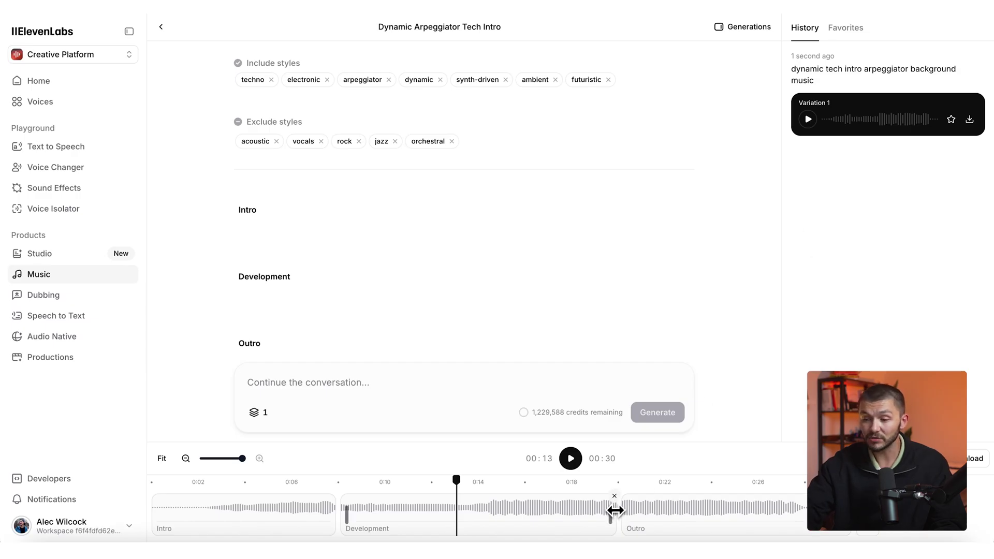
pyautogui.moveTo(613, 511); pyautogui.dragTo(568, 505)
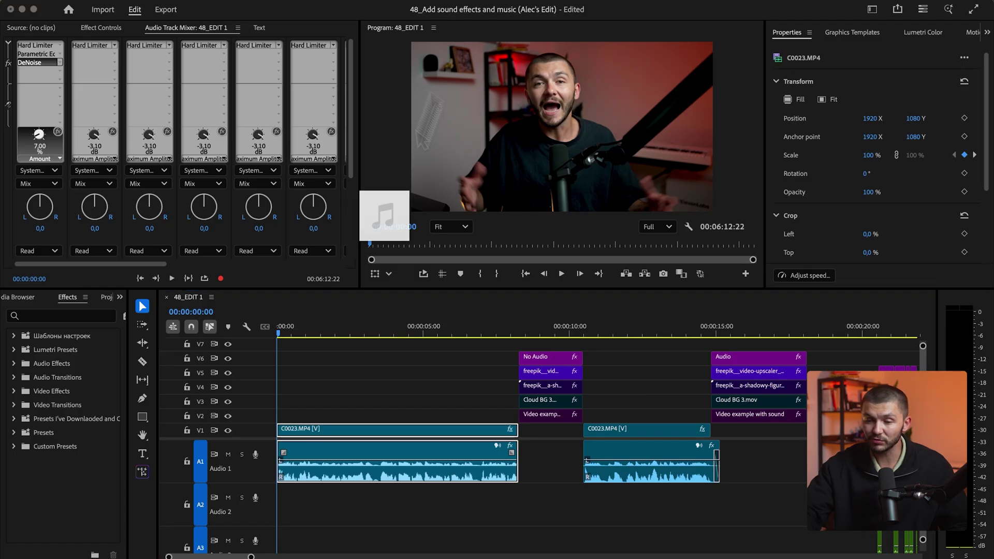
# Step: Drop the downloaded ElevenLabs music file onto Audio 2 at the timeline start
pyautogui.moveTo(378, 241); pyautogui.dragTo(276, 510)
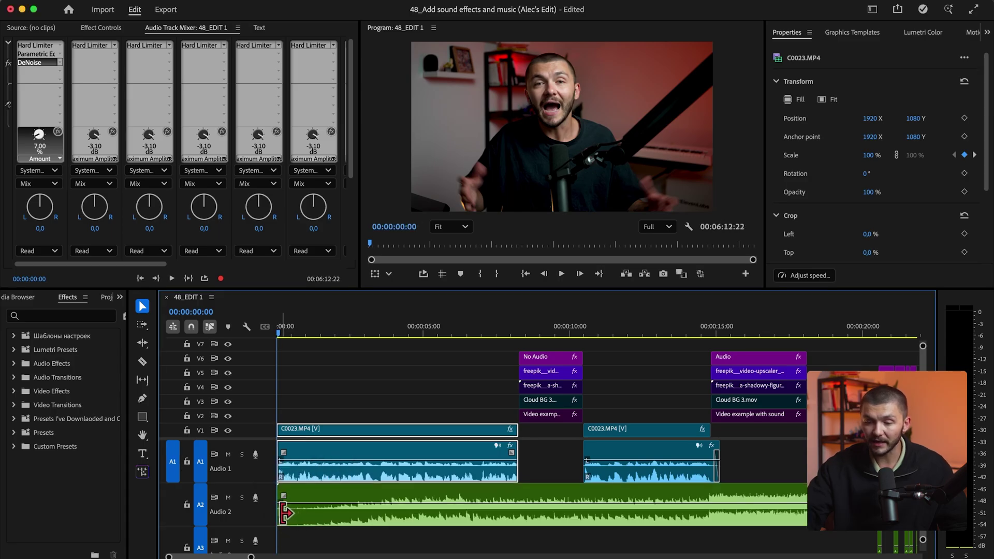
# Step: Trim the Audio 2 music clip's beginning and slide it back to 00:00:00:00
pyautogui.moveTo(317, 511); pyautogui.dragTo(338, 509)
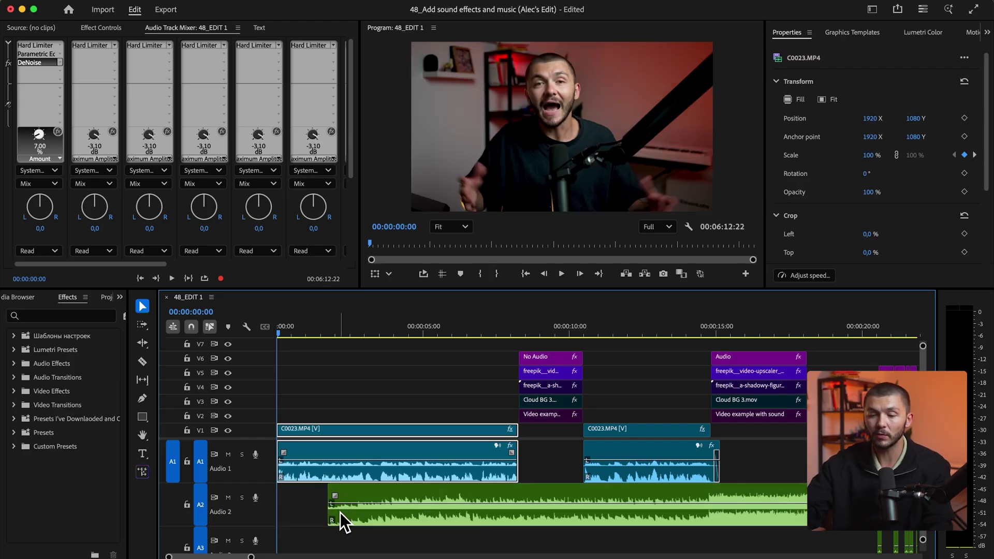
pyautogui.click(336, 494)
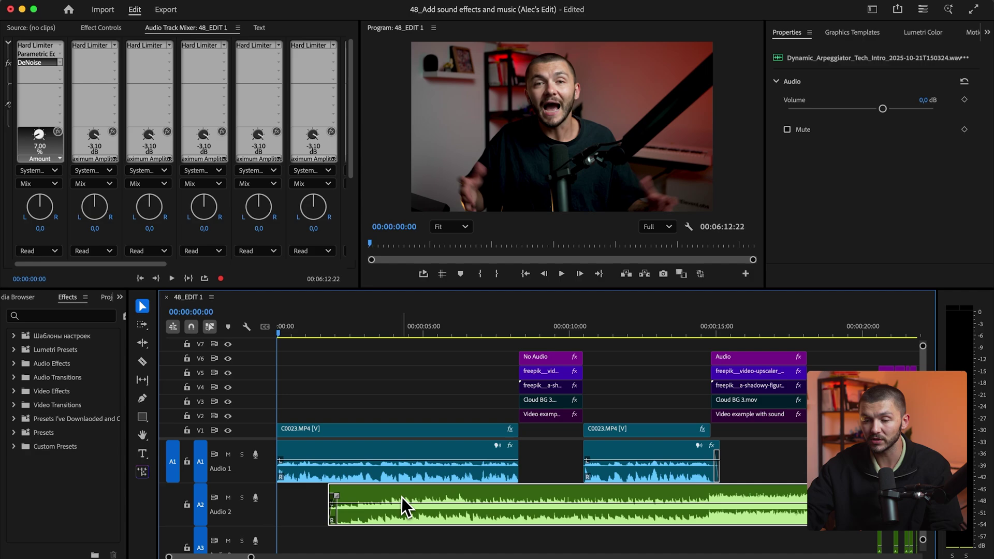
pyautogui.moveTo(402, 497); pyautogui.dragTo(343, 495)
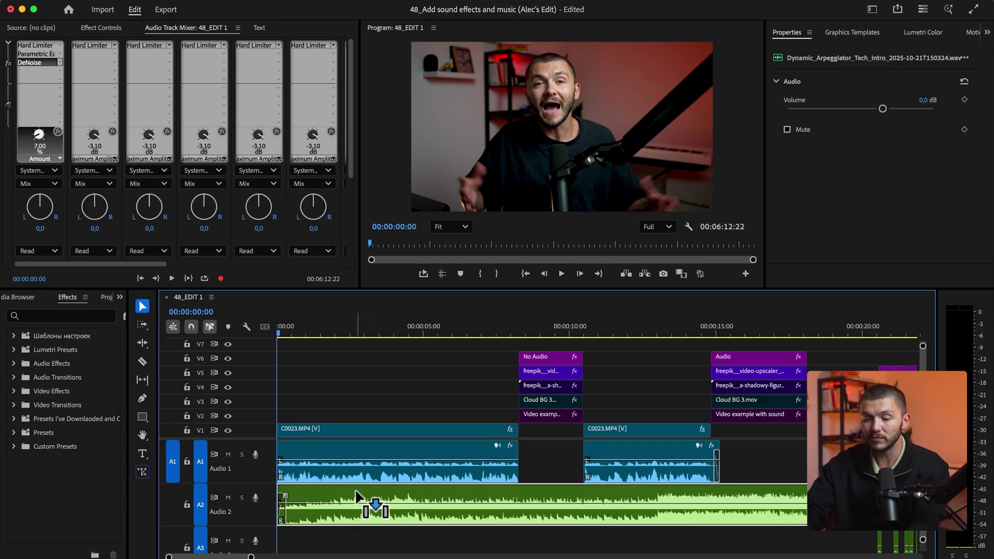
# Step: Lower the Audio 2 music clip's gain by 12 dB and play back to check the level
pyautogui.write('g')
pyautogui.write('-12')
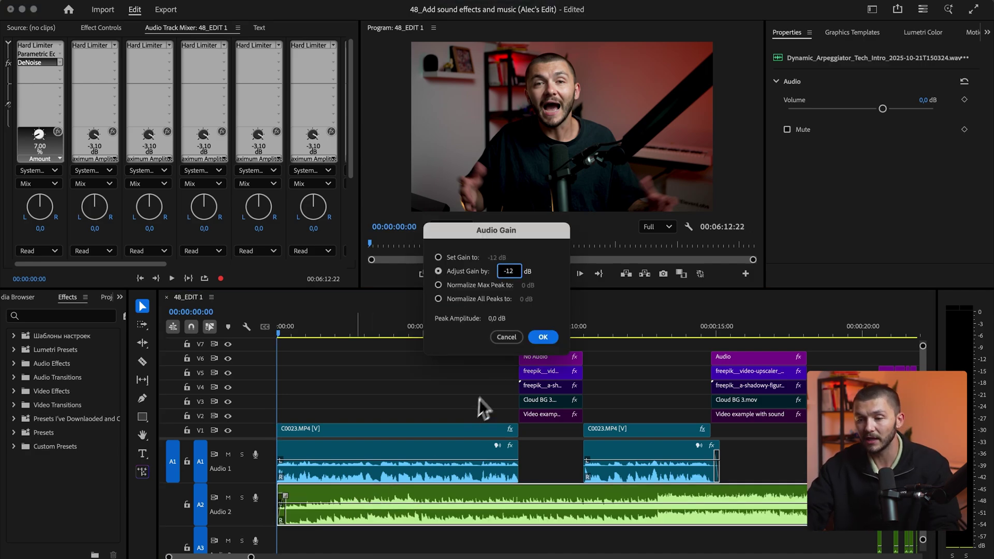
pyautogui.click(542, 338)
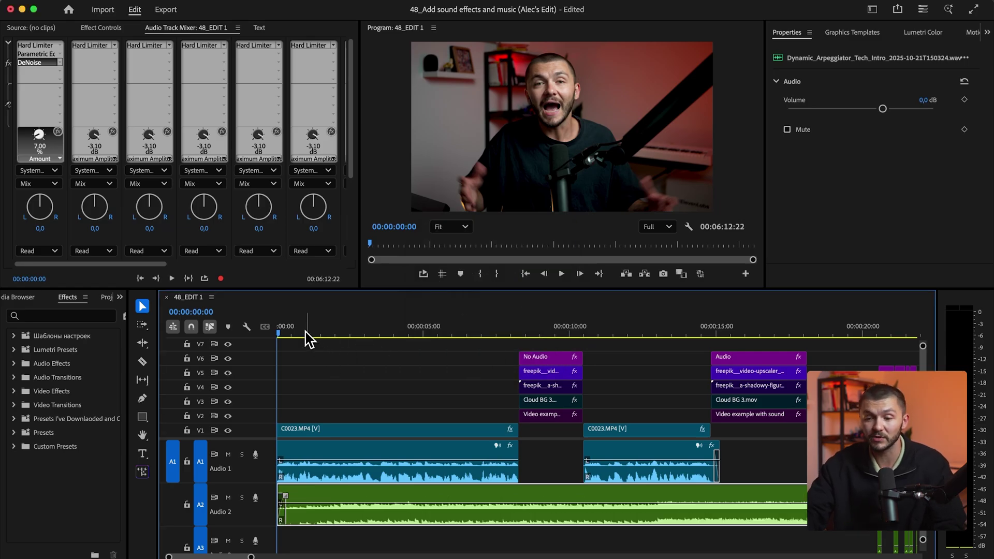
pyautogui.click(326, 372)
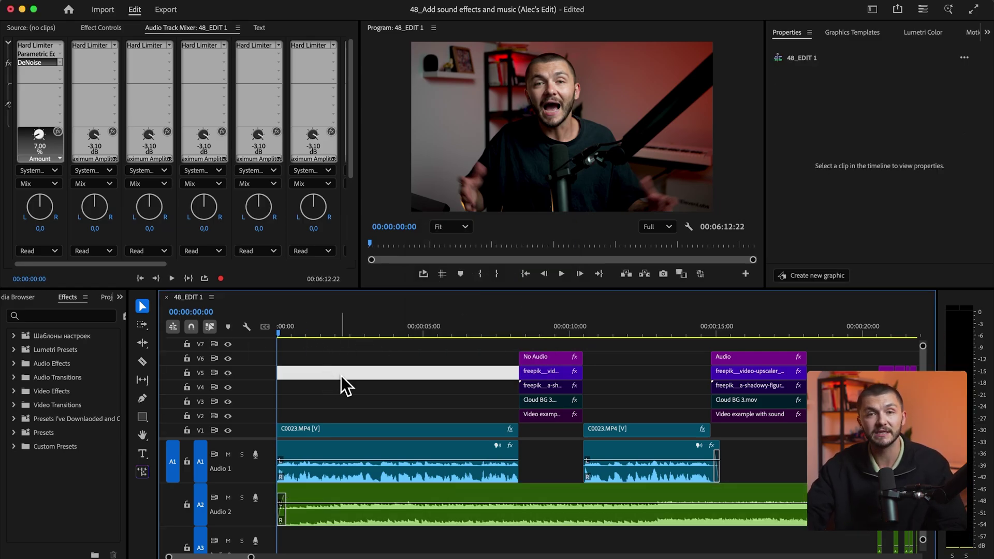
pyautogui.press('space')
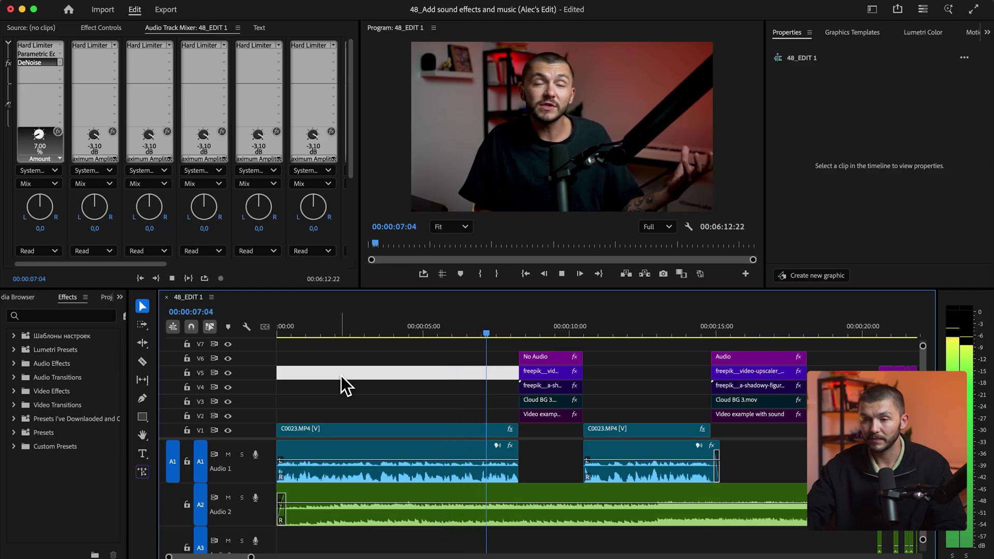
pyautogui.press('space')
pyautogui.press('j')
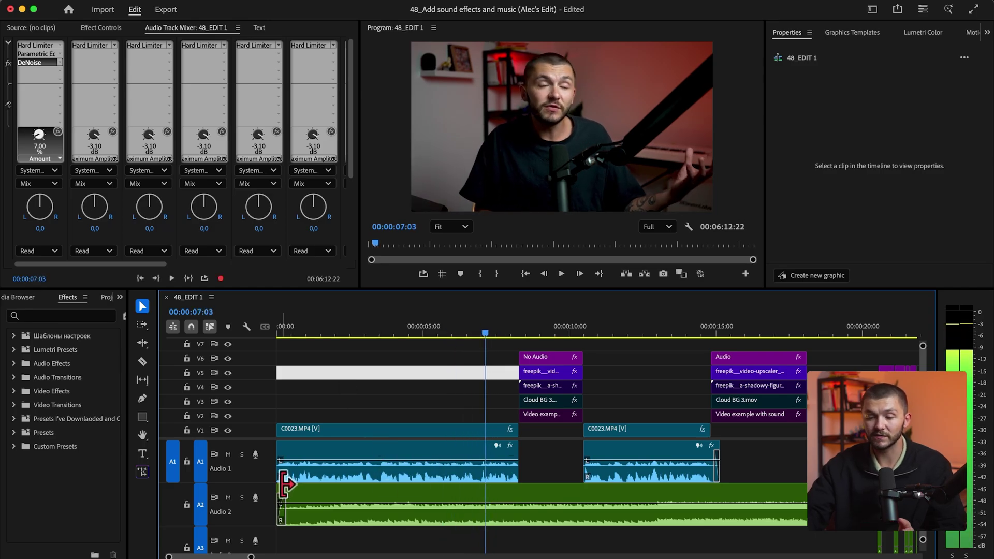
# Step: Trim more off the music clip's start and move it back to 00:00
pyautogui.moveTo(284, 484); pyautogui.dragTo(336, 487)
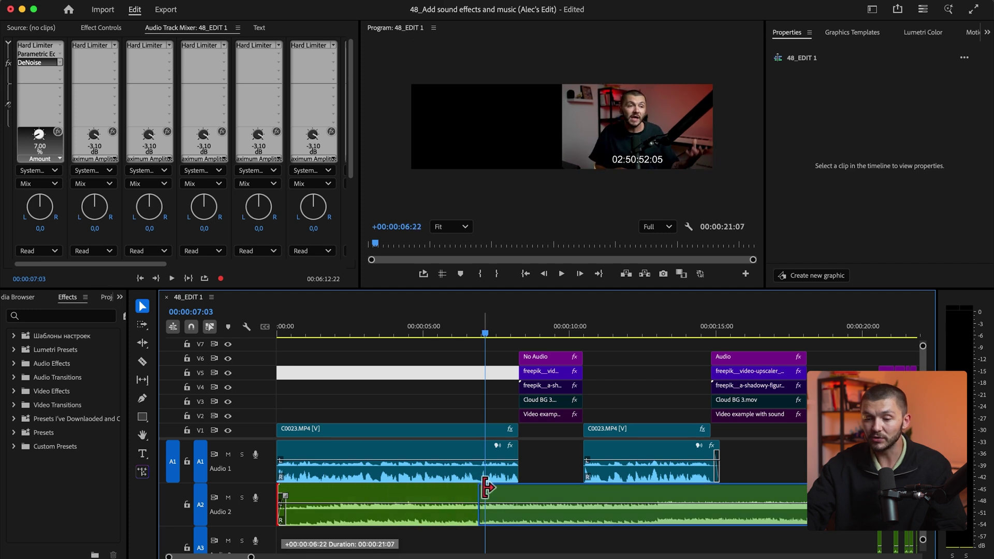
pyautogui.moveTo(492, 487); pyautogui.dragTo(492, 487)
pyautogui.click(525, 498)
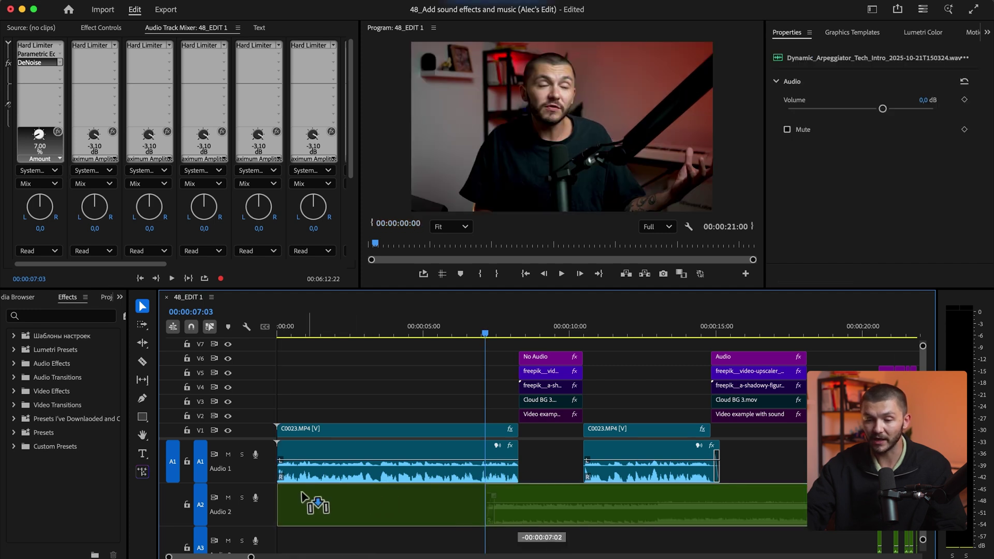
# Step: Add a default Constant Power fade-in at the music clip's start and inspect it
pyautogui.click(283, 496)
pyautogui.press('=')
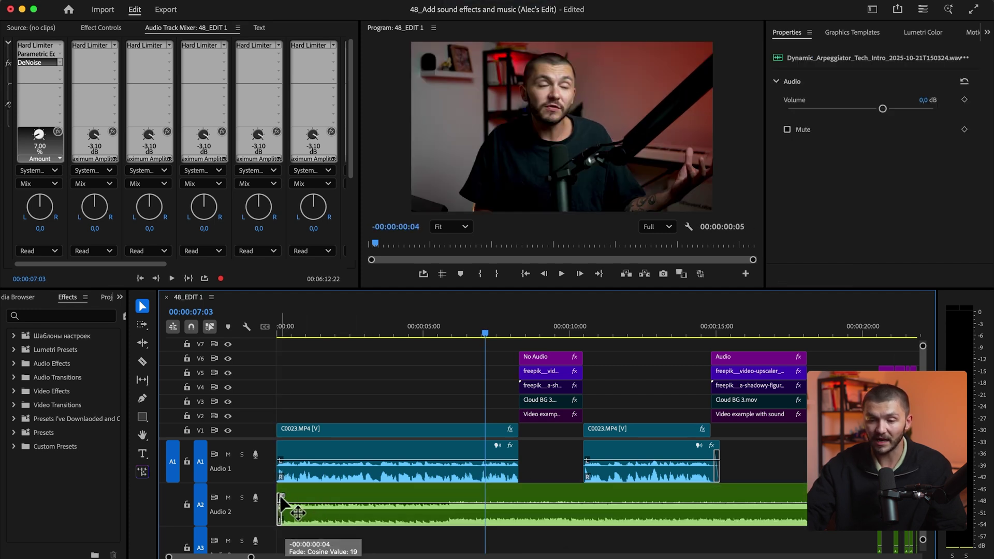
pyautogui.press('=')
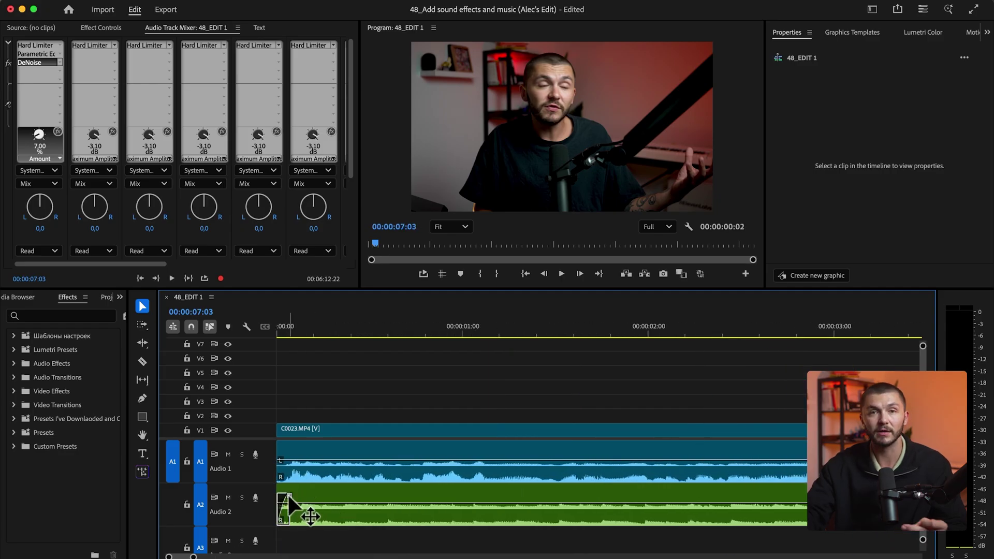
pyautogui.press('-')
# Step: Apply a further gain reduction to the Audio 2 music clip
pyautogui.click(370, 495)
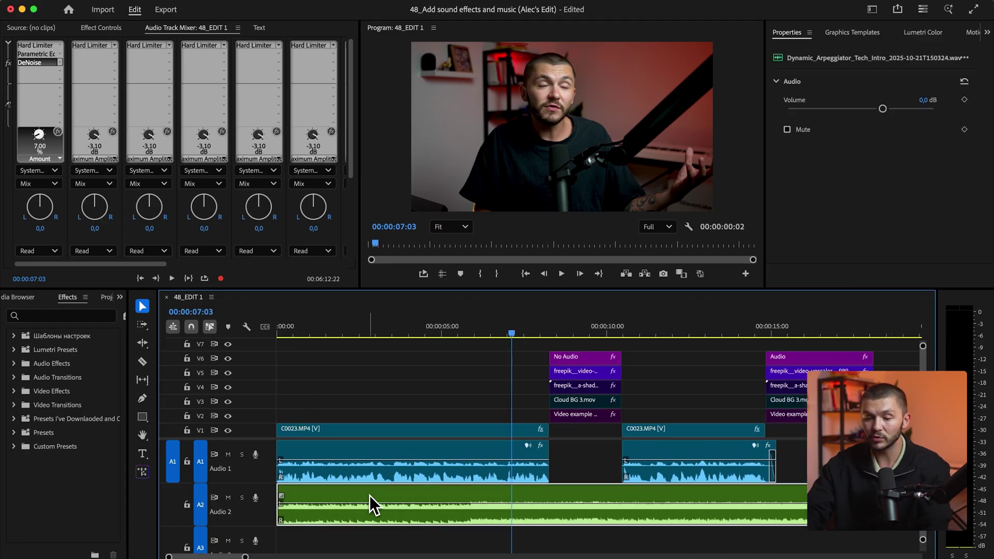
pyautogui.press('g')
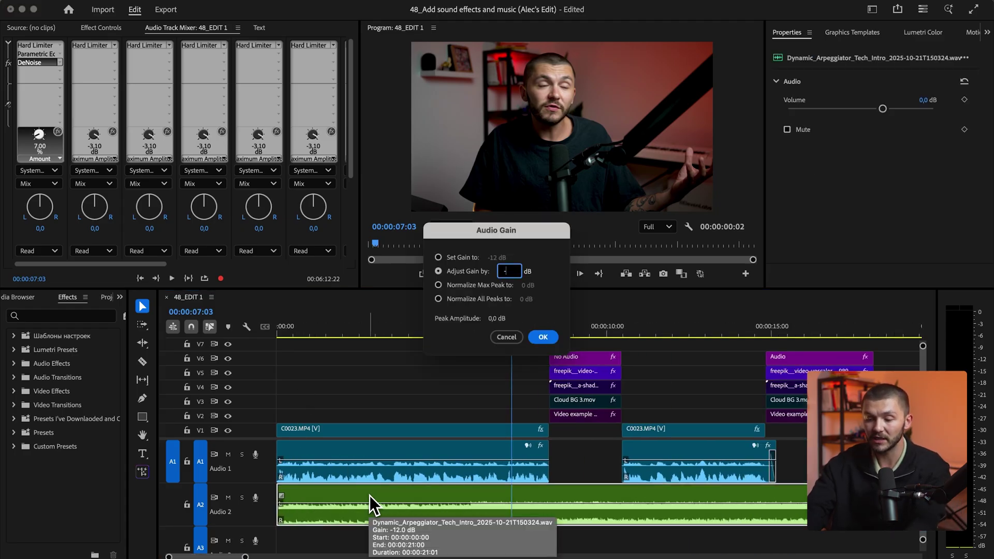
pyautogui.press('Return')
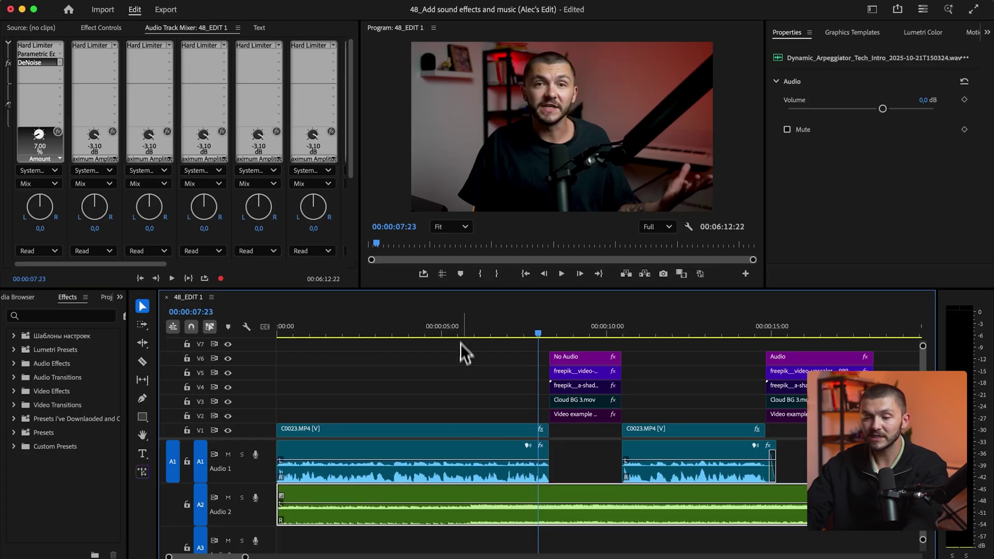
# Step: Shift the Audio 2 music about 24 frames later and extend its start back to 00:00
pyautogui.click(460, 333)
pyautogui.moveTo(469, 329); pyautogui.dragTo(472, 330)
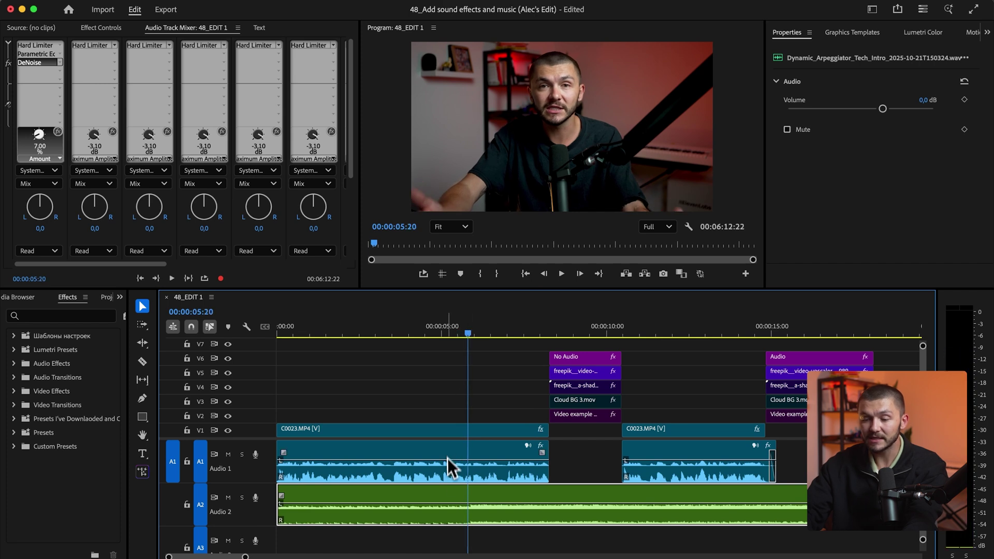
pyautogui.moveTo(465, 490); pyautogui.dragTo(542, 490)
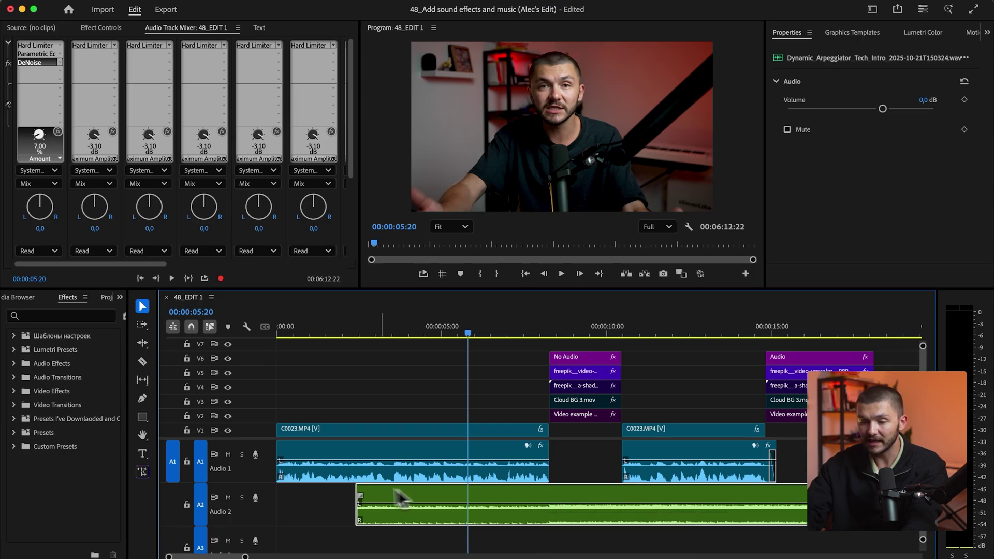
pyautogui.moveTo(361, 487); pyautogui.dragTo(272, 488)
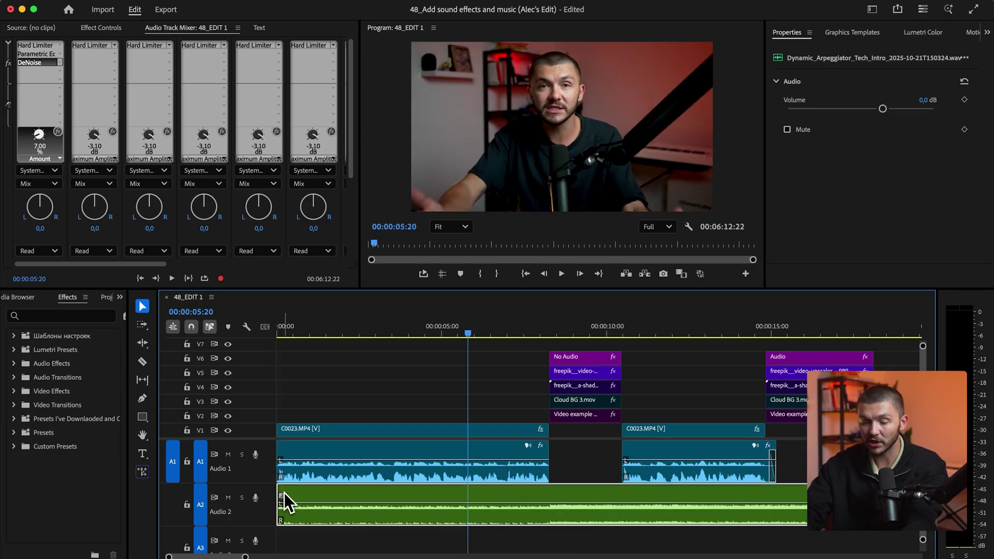